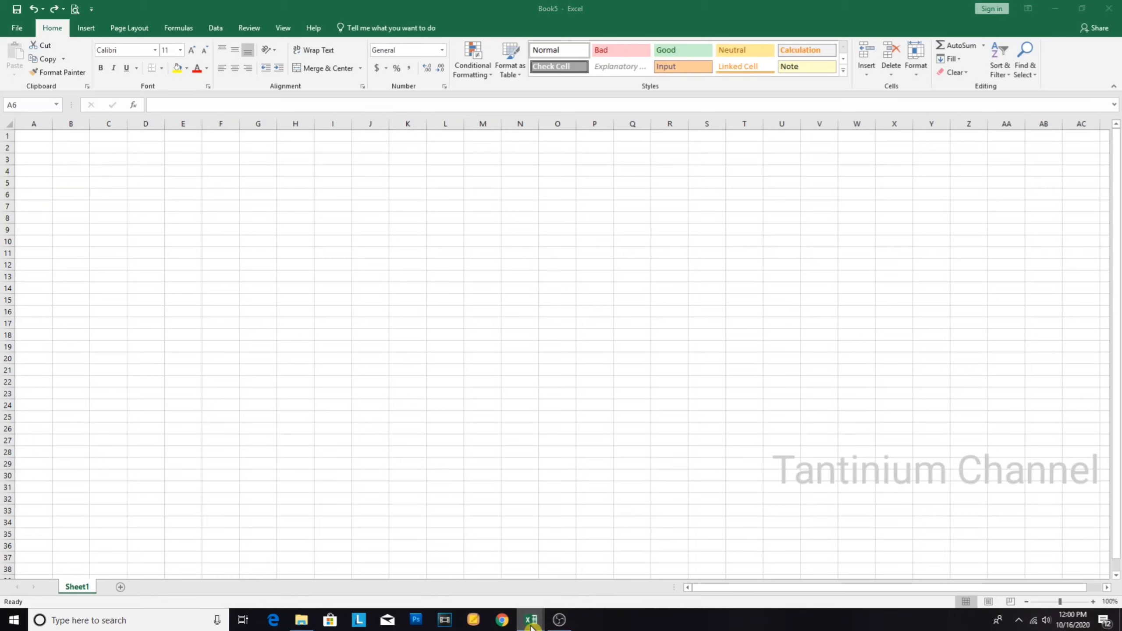
# Switch to the tantinium jaya workbook and review the two title rows and the column headers of the goods table.
pyautogui.moveTo(529, 620)
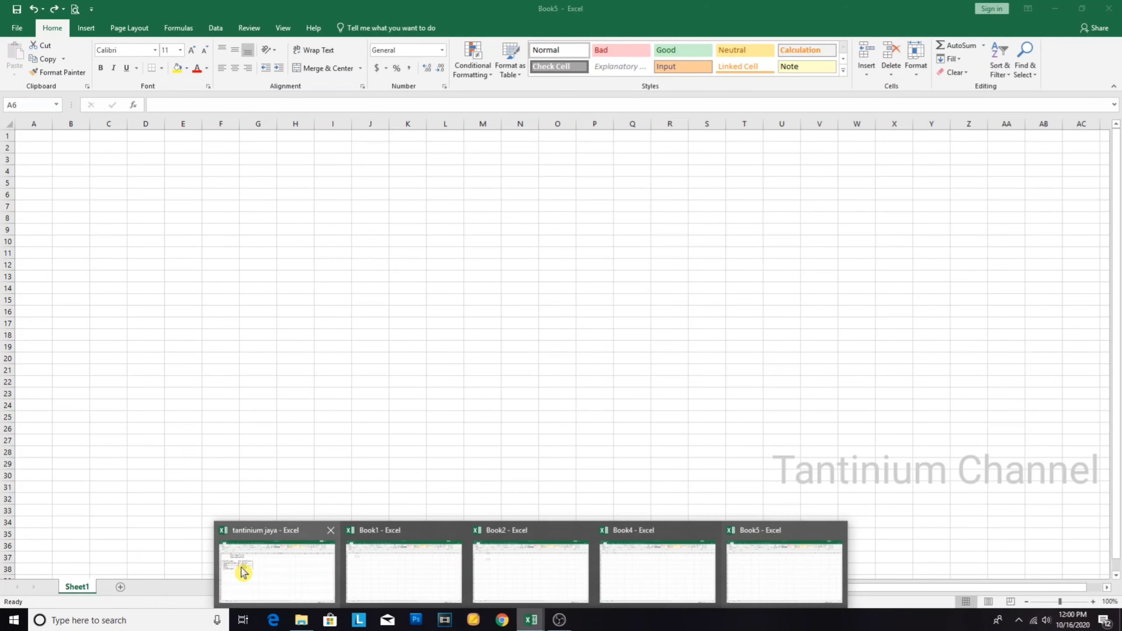
pyautogui.click(265, 574)
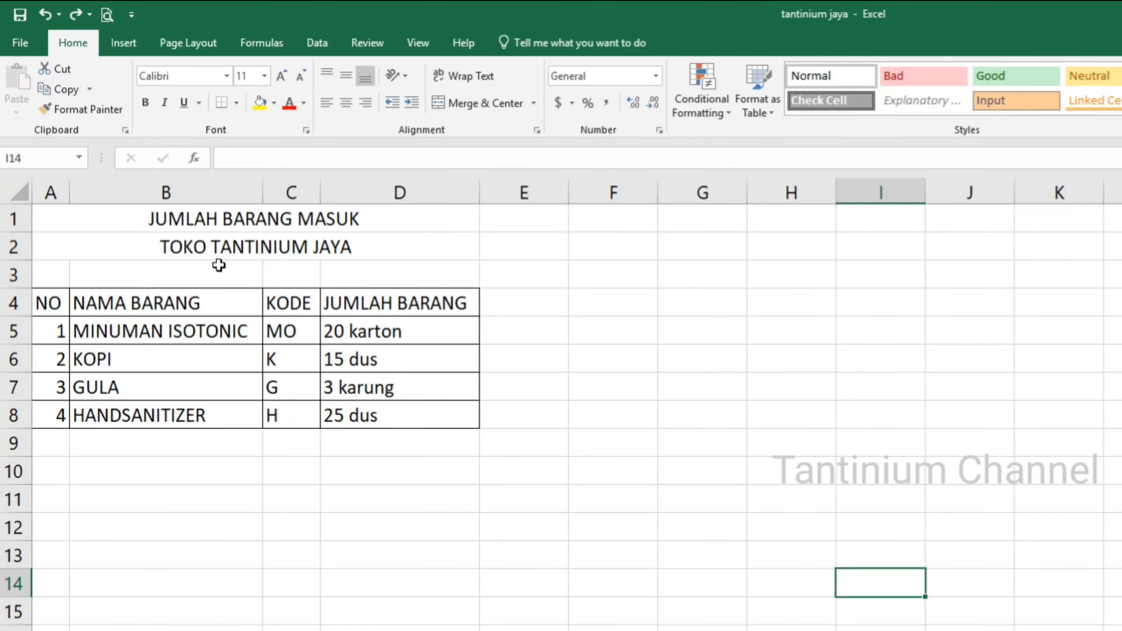
pyautogui.click(166, 148)
pyautogui.click(168, 163)
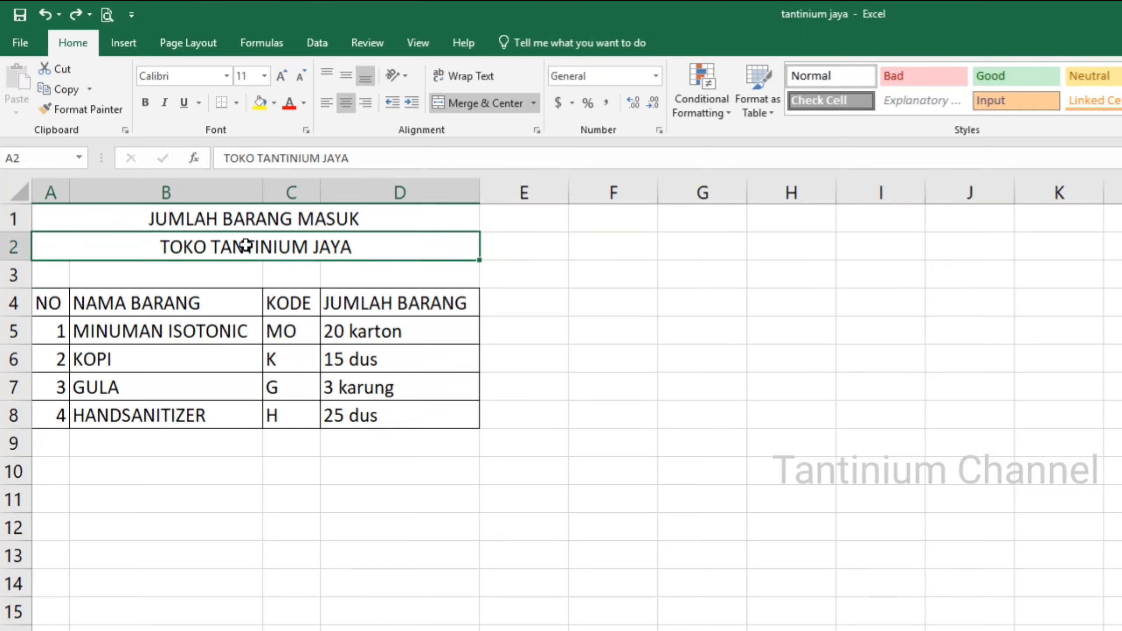
pyautogui.click(50, 301)
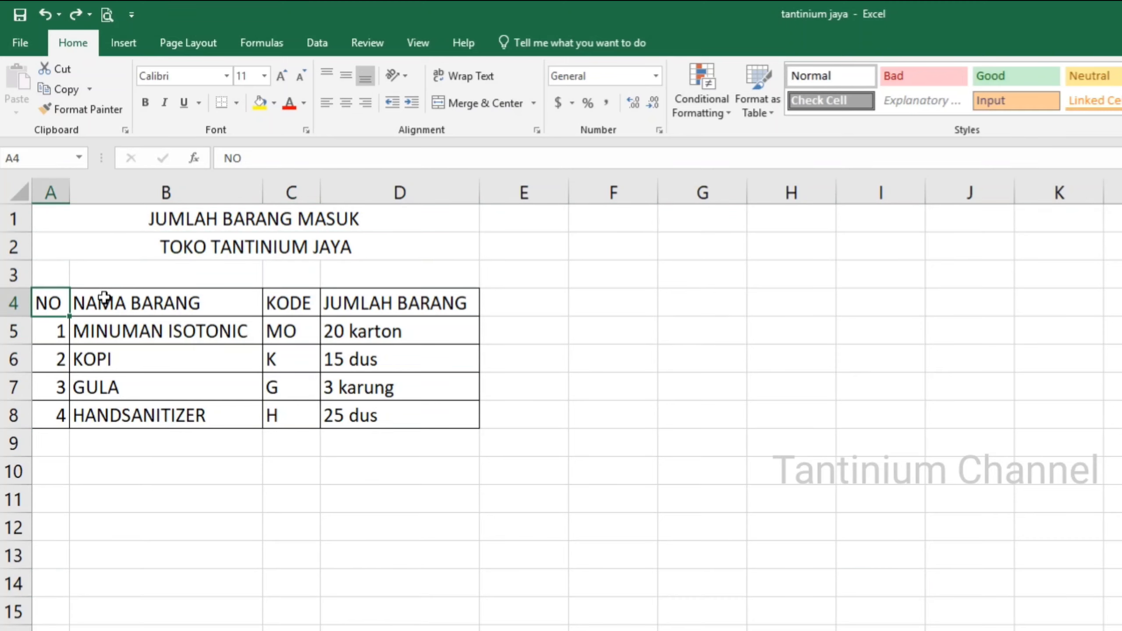
pyautogui.click(106, 300)
pyautogui.click(305, 302)
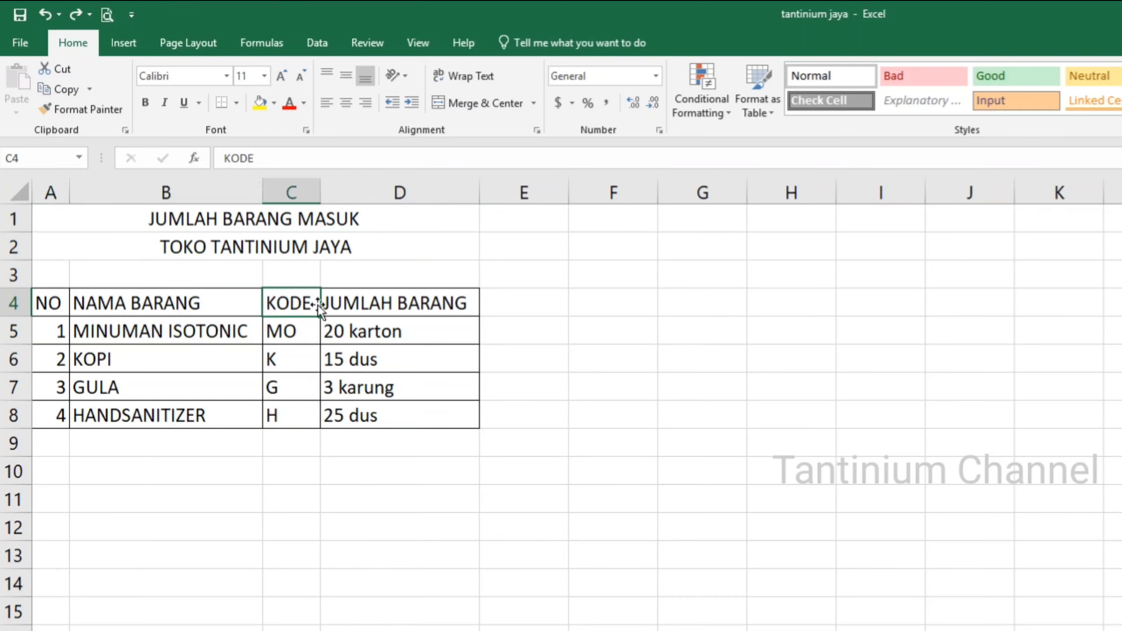
pyautogui.click(352, 303)
pyautogui.click(373, 432)
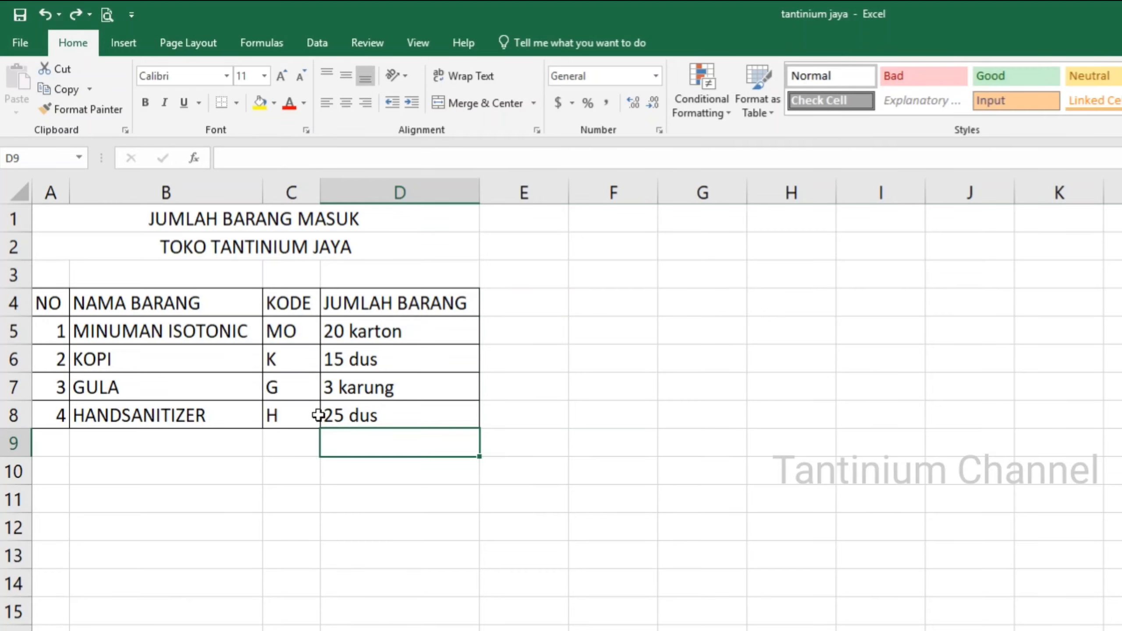
# Insert an empty column between the NAMA BARANG and KODE columns.
pyautogui.click(192, 318)
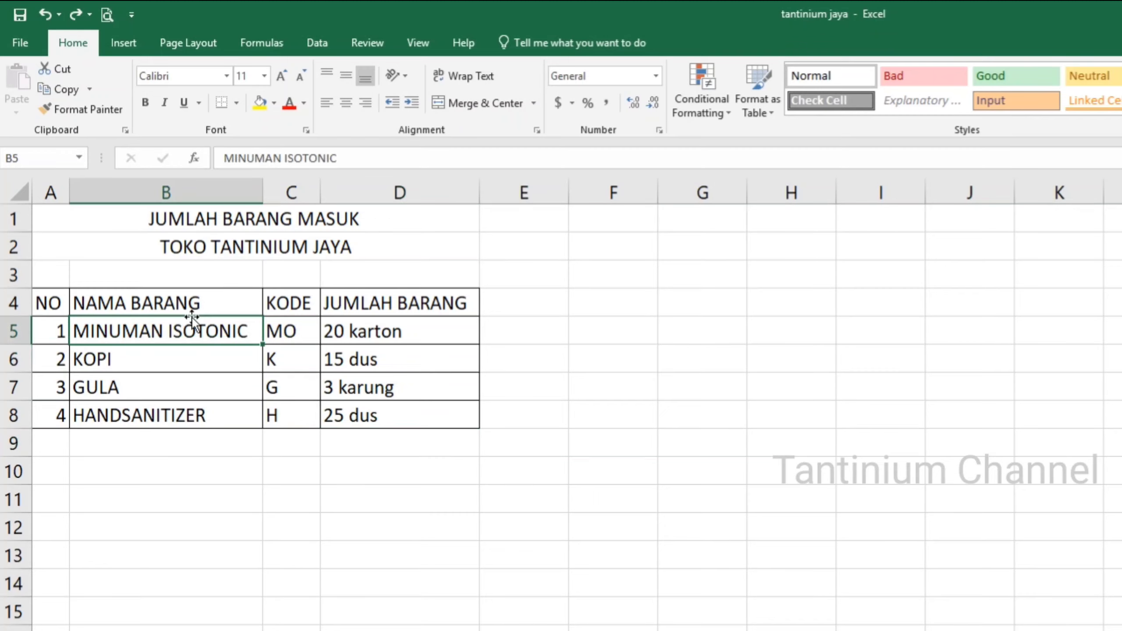
pyautogui.moveTo(192, 318); pyautogui.dragTo(187, 294)
pyautogui.click(285, 299)
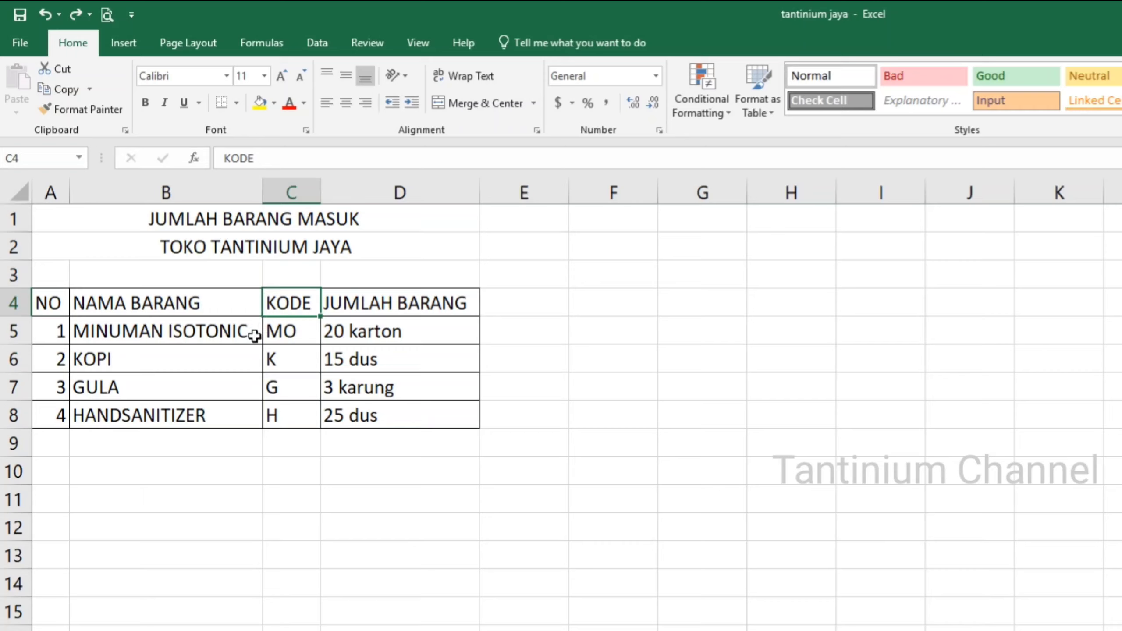
pyautogui.click(296, 193)
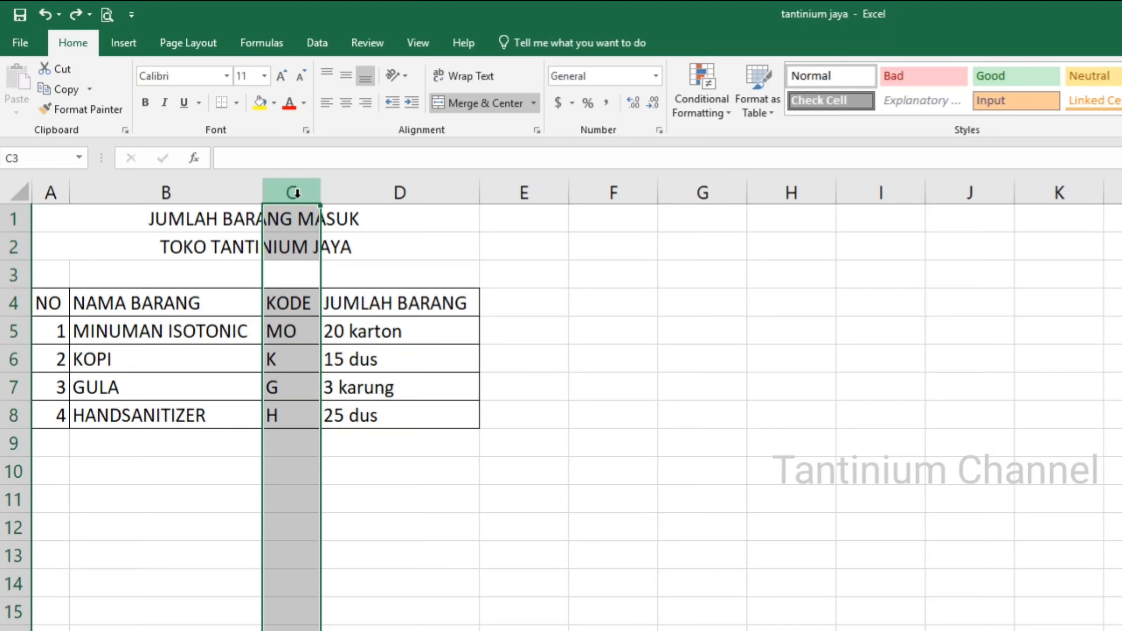
pyautogui.rightClick(295, 193)
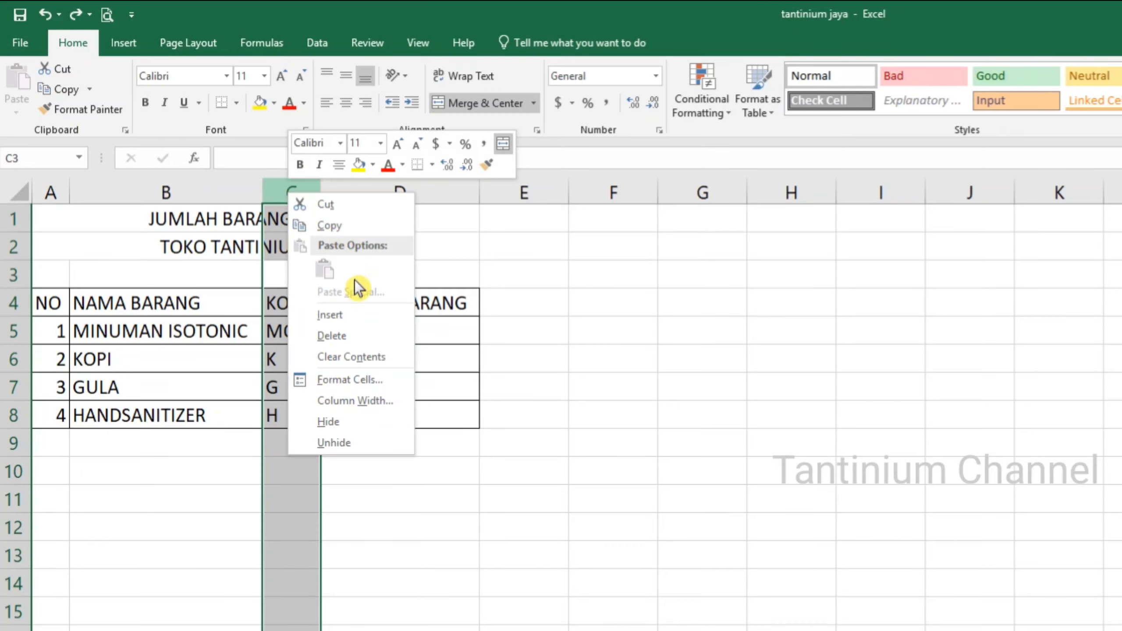
pyautogui.click(356, 316)
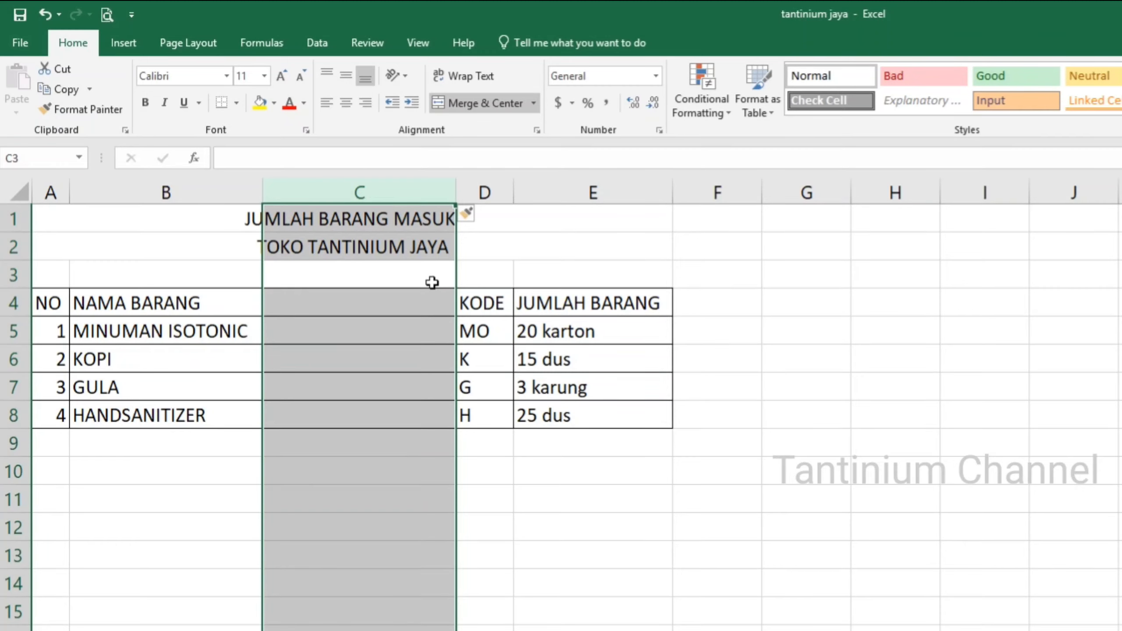
pyautogui.click(364, 415)
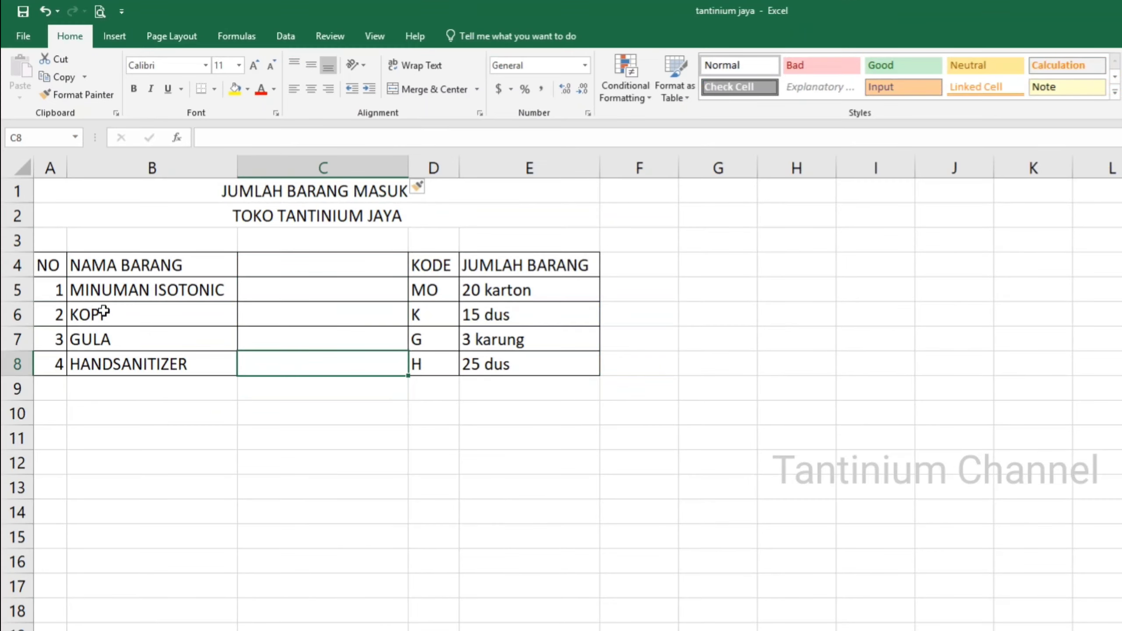
# Insert an empty row between the KOPI and GULA rows of the table.
pyautogui.click(103, 312)
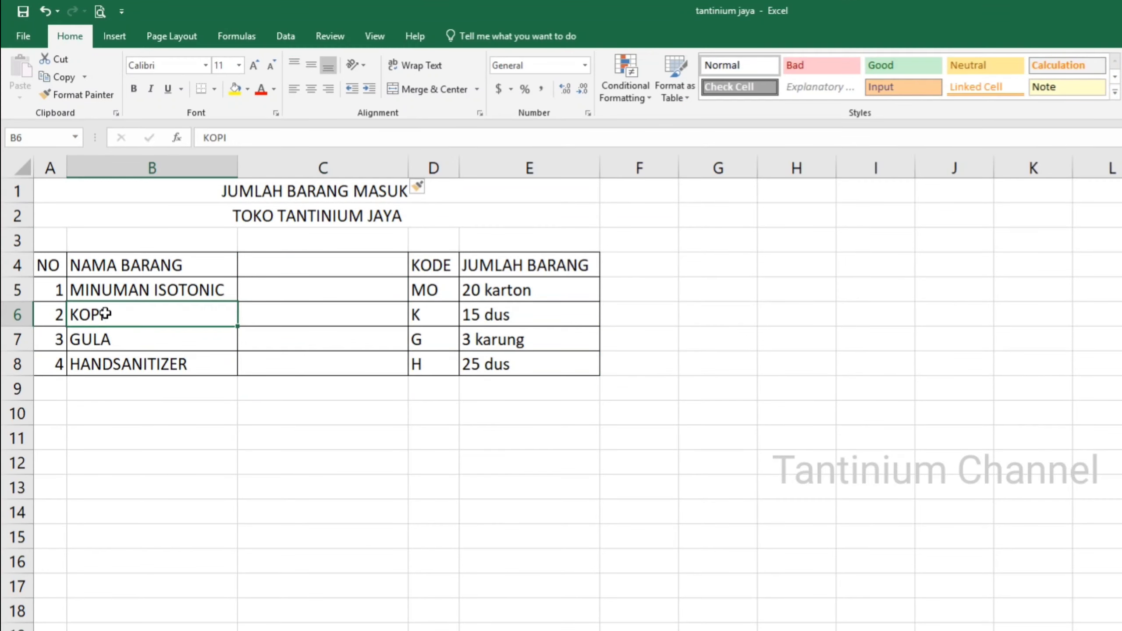
pyautogui.click(110, 339)
pyautogui.click(115, 309)
pyautogui.click(111, 339)
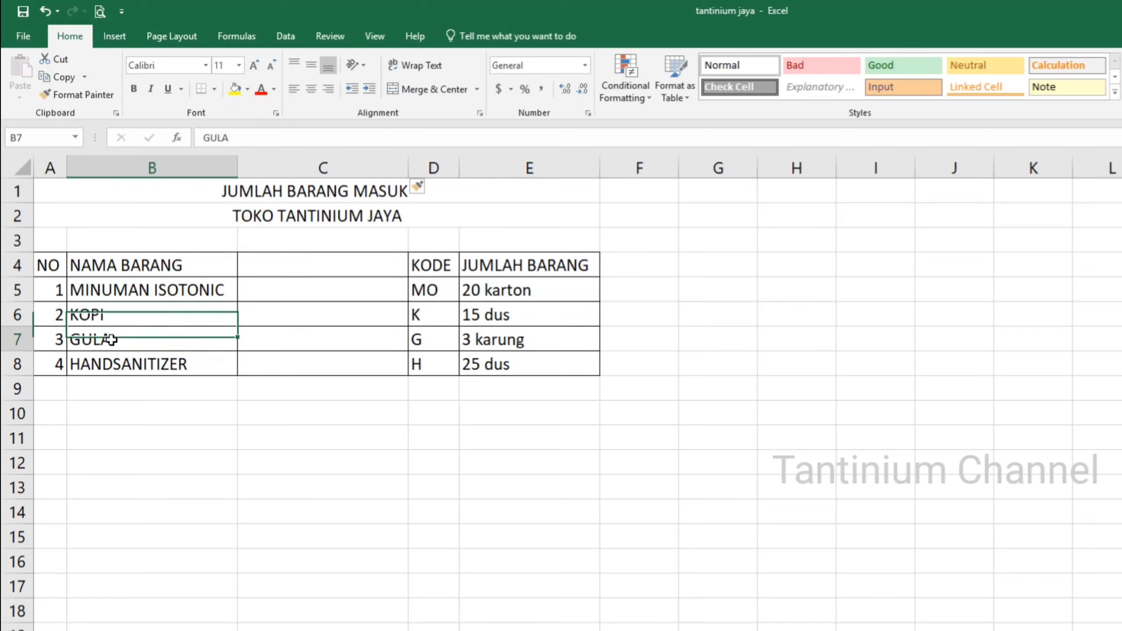
pyautogui.click(115, 316)
pyautogui.click(114, 344)
pyautogui.click(115, 316)
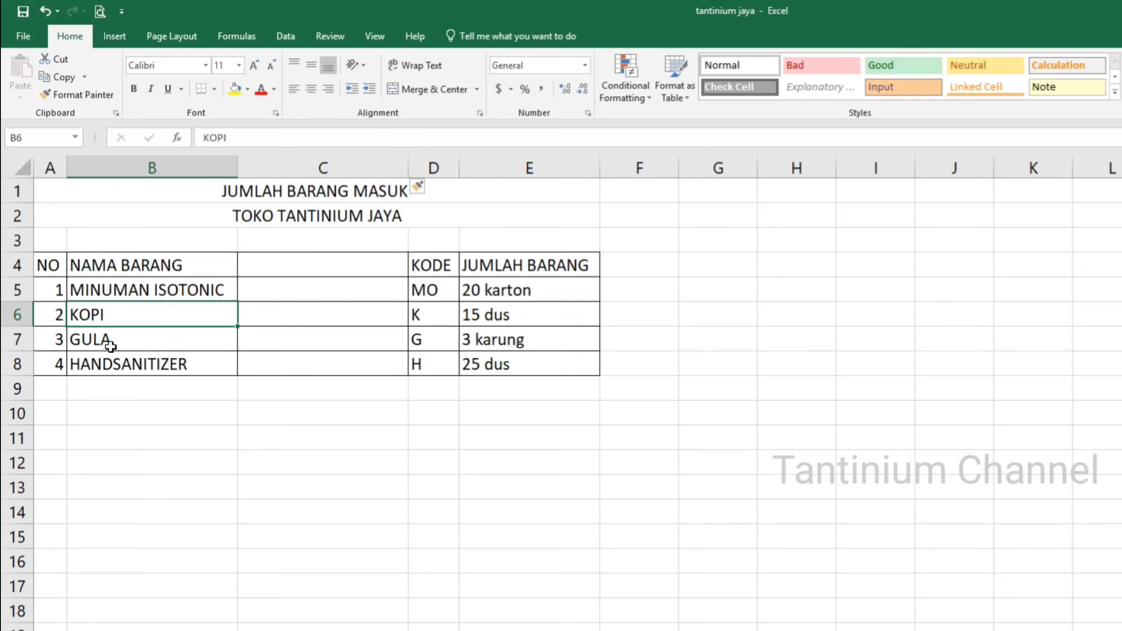
pyautogui.click(111, 338)
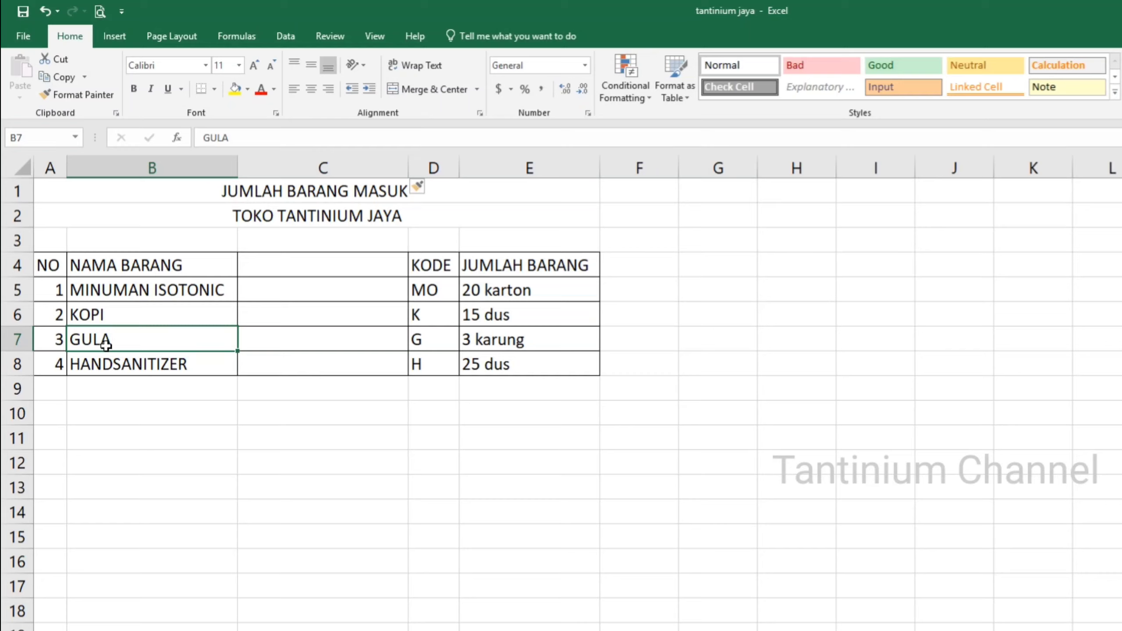
pyautogui.click(14, 343)
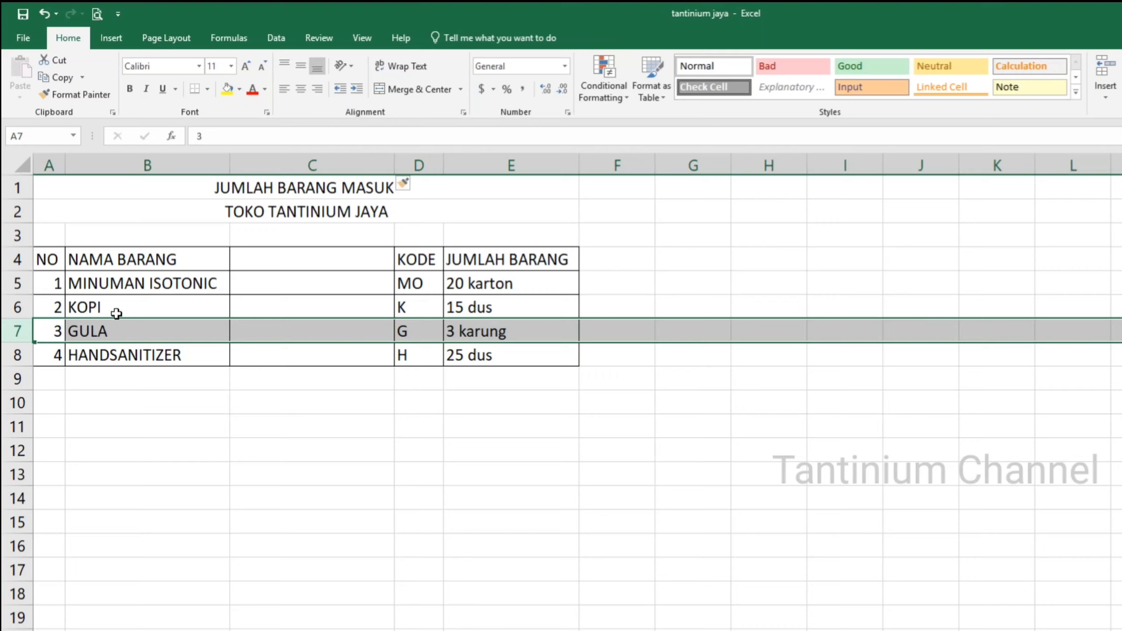
pyautogui.rightClick(10, 333)
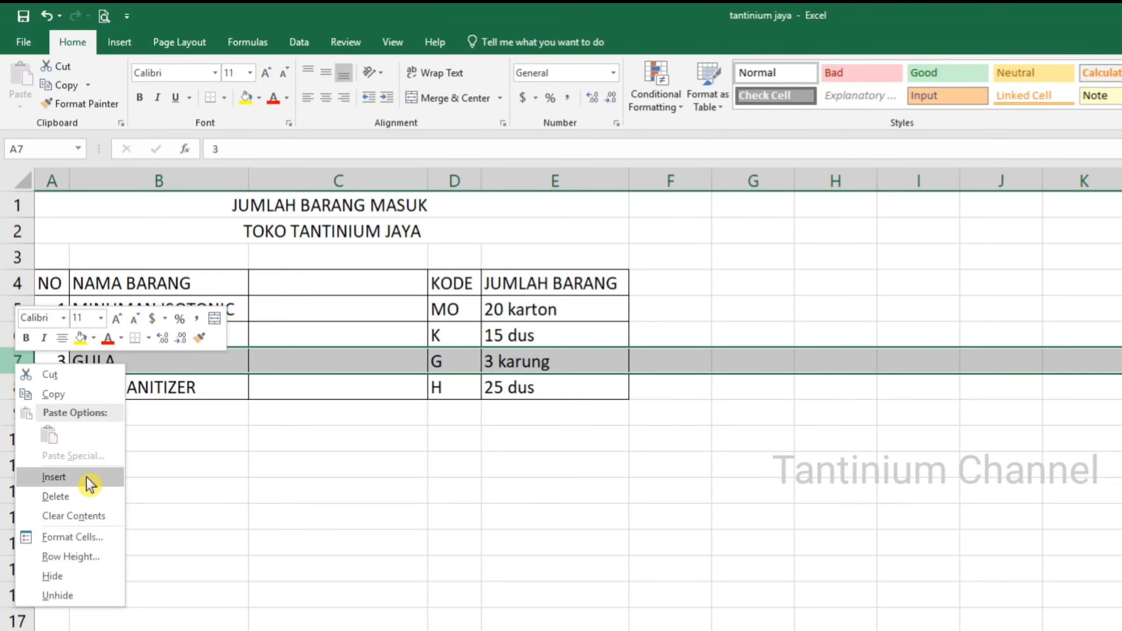
pyautogui.click(86, 477)
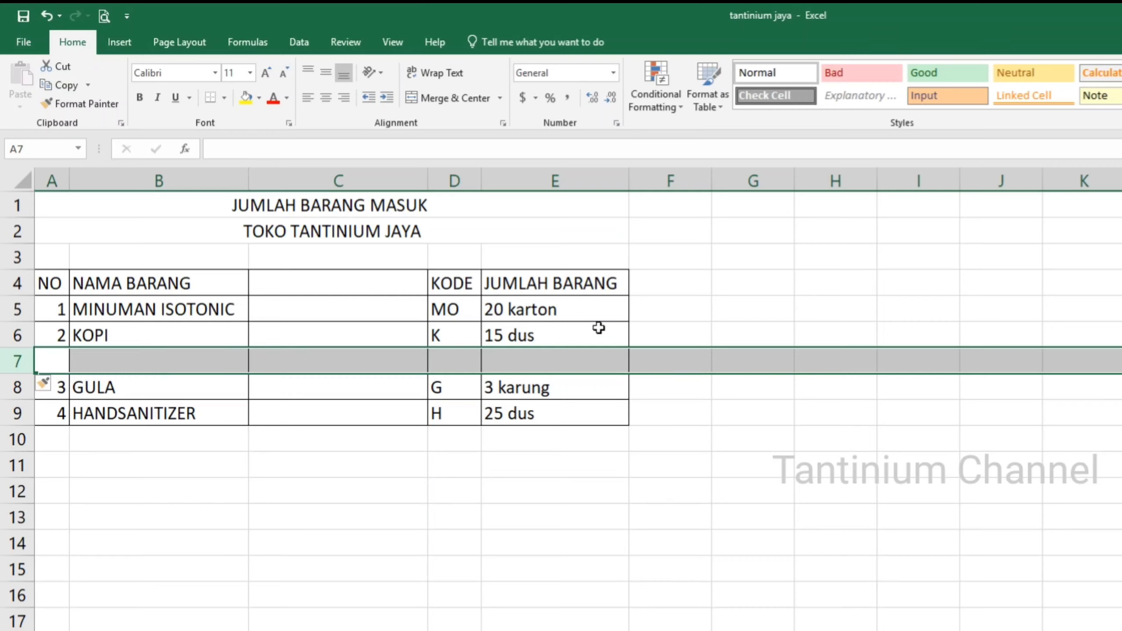
pyautogui.click(125, 366)
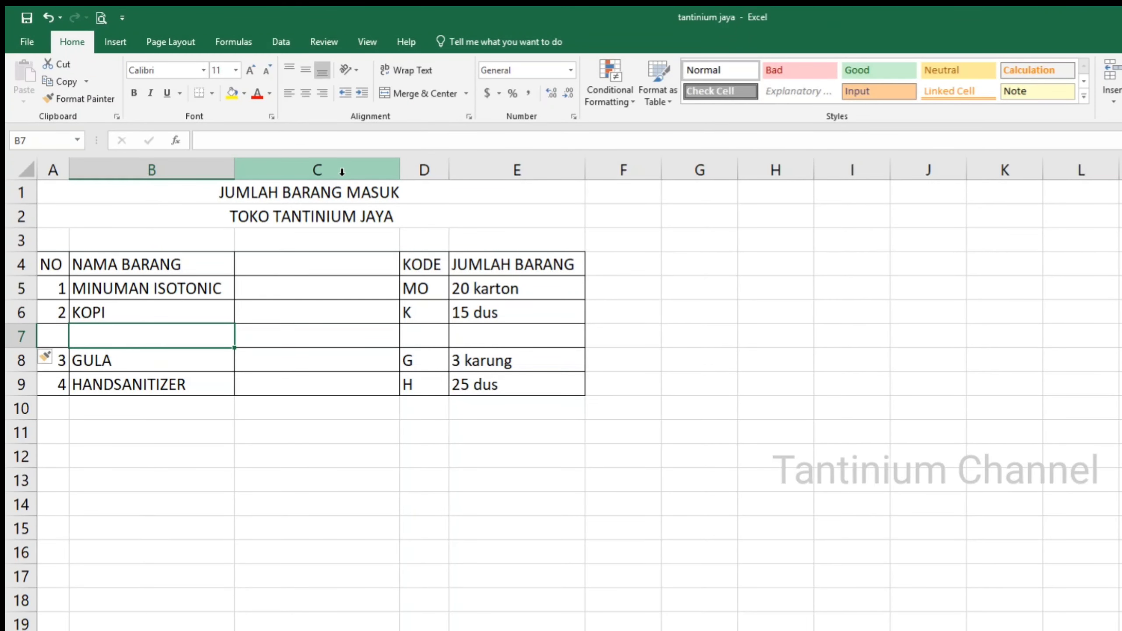
# Delete the empty column C and the empty row 7 from the table.
pyautogui.rightClick(317, 170)
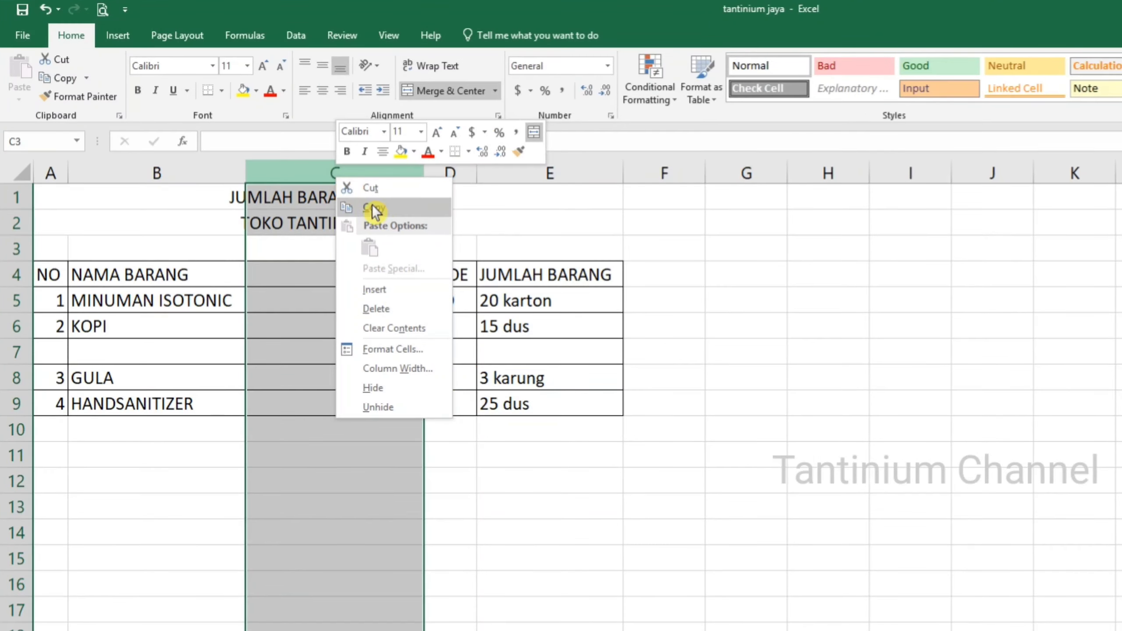
pyautogui.click(385, 307)
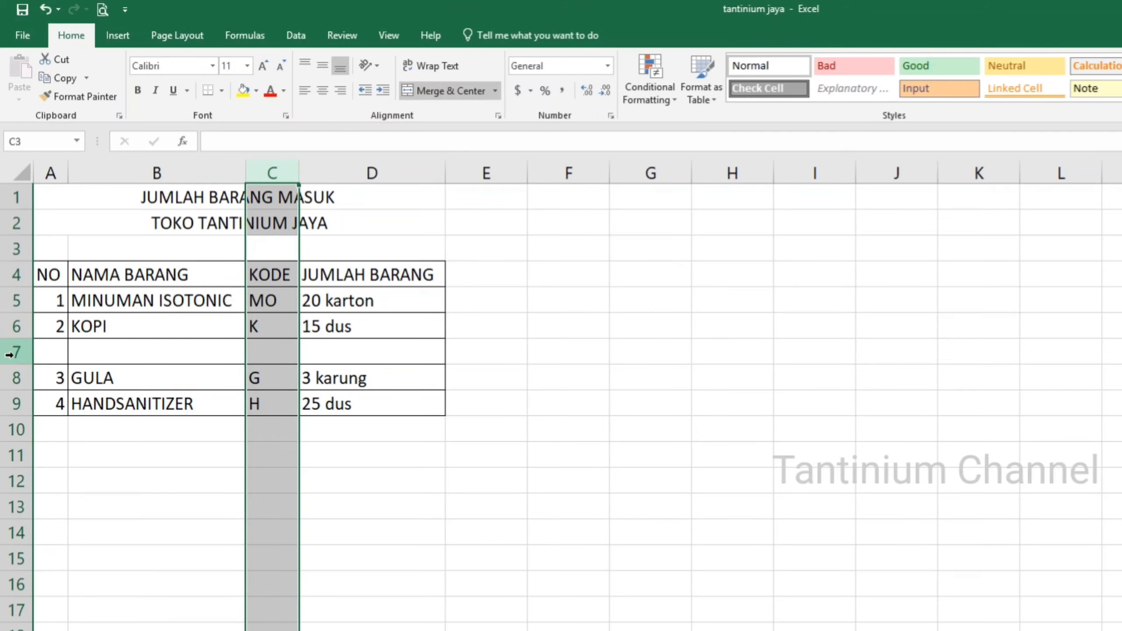
pyautogui.rightClick(8, 355)
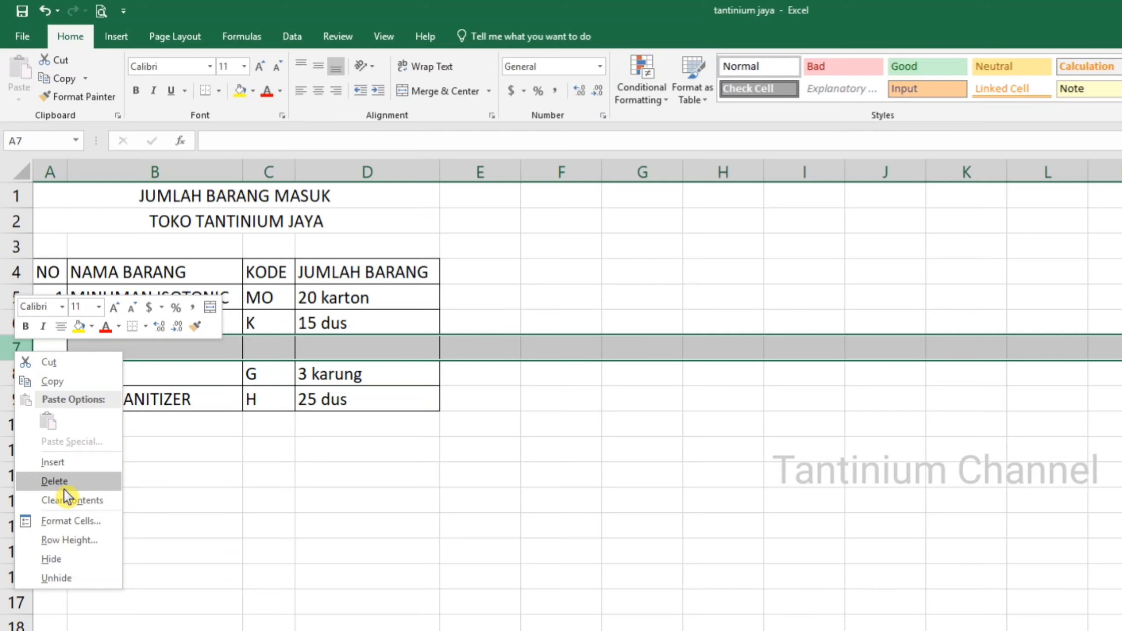
pyautogui.click(78, 487)
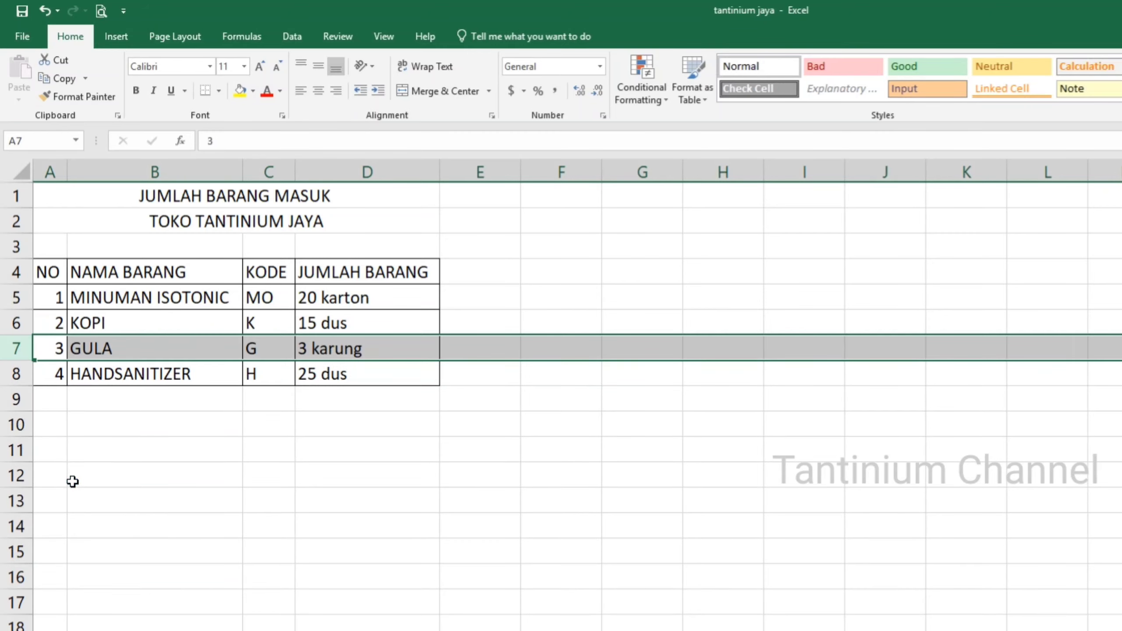
pyautogui.click(443, 427)
pyautogui.moveTo(395, 374); pyautogui.dragTo(157, 323)
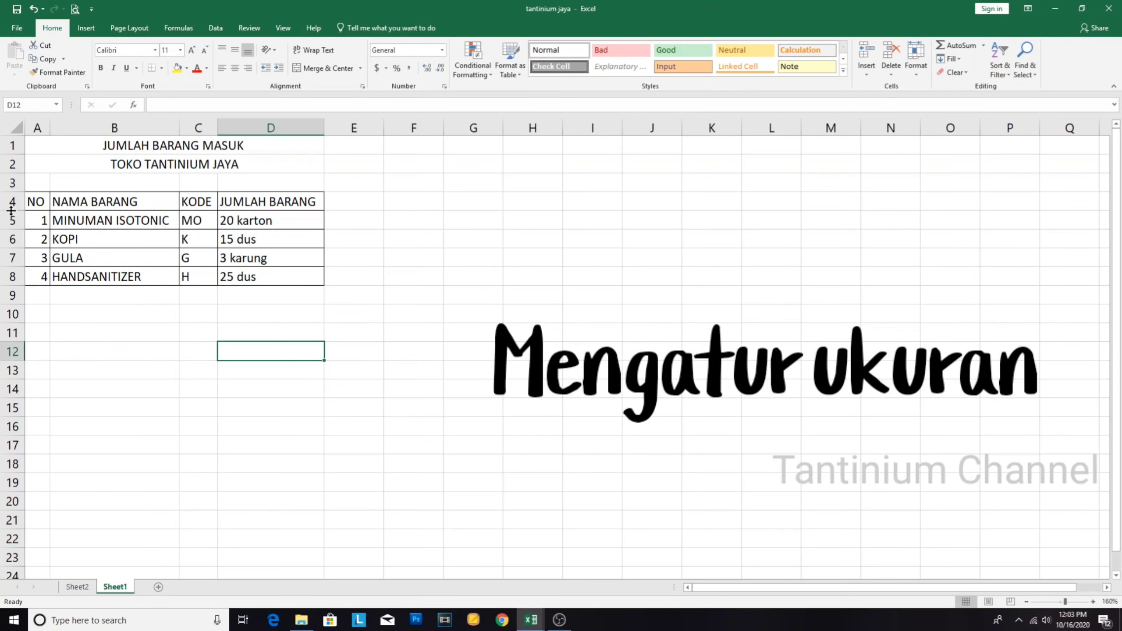
# Make the header row 4 slightly taller by moving its lower boundary.
pyautogui.moveTo(10, 211)
pyautogui.mouseDown()
pyautogui.moveTo(14, 241)
pyautogui.moveTo(14, 209)
pyautogui.mouseUp()
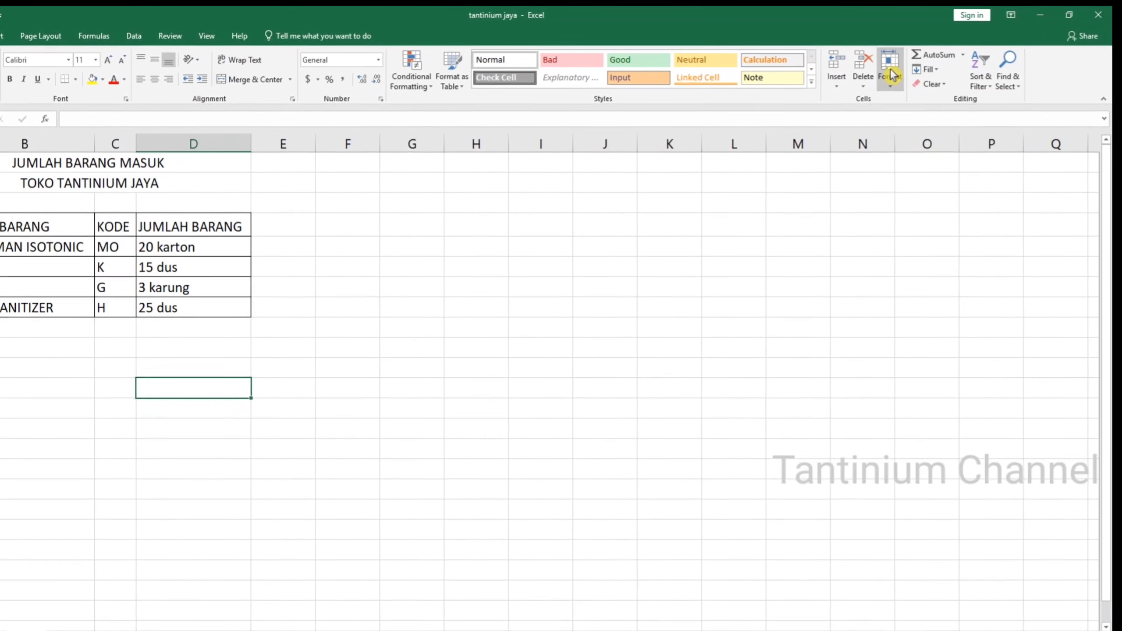
pyautogui.click(891, 71)
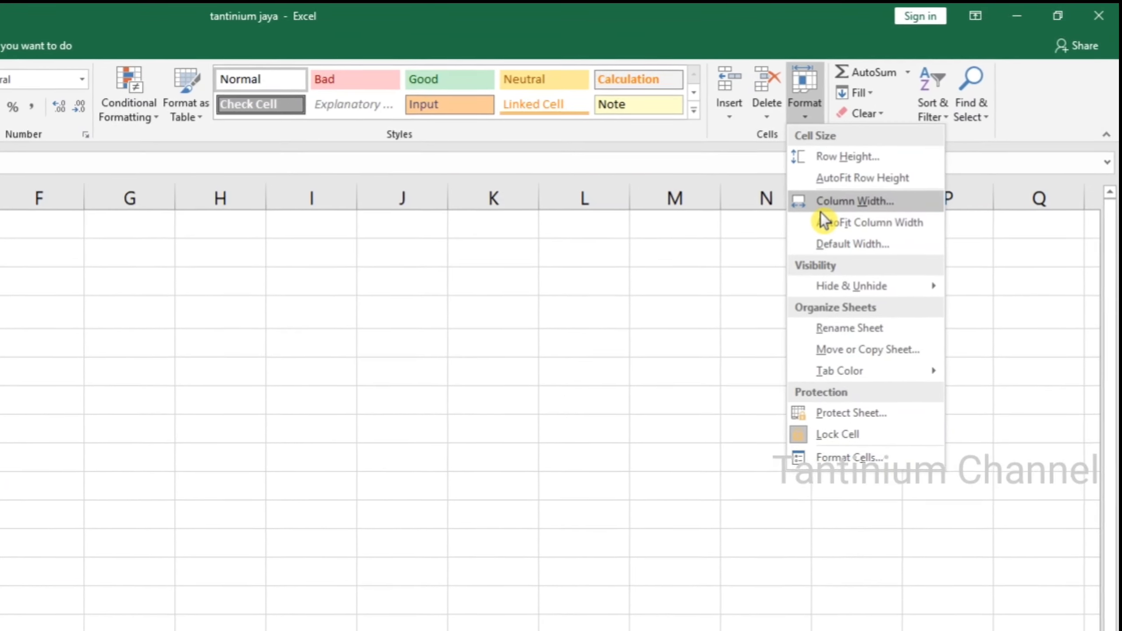
pyautogui.click(786, 239)
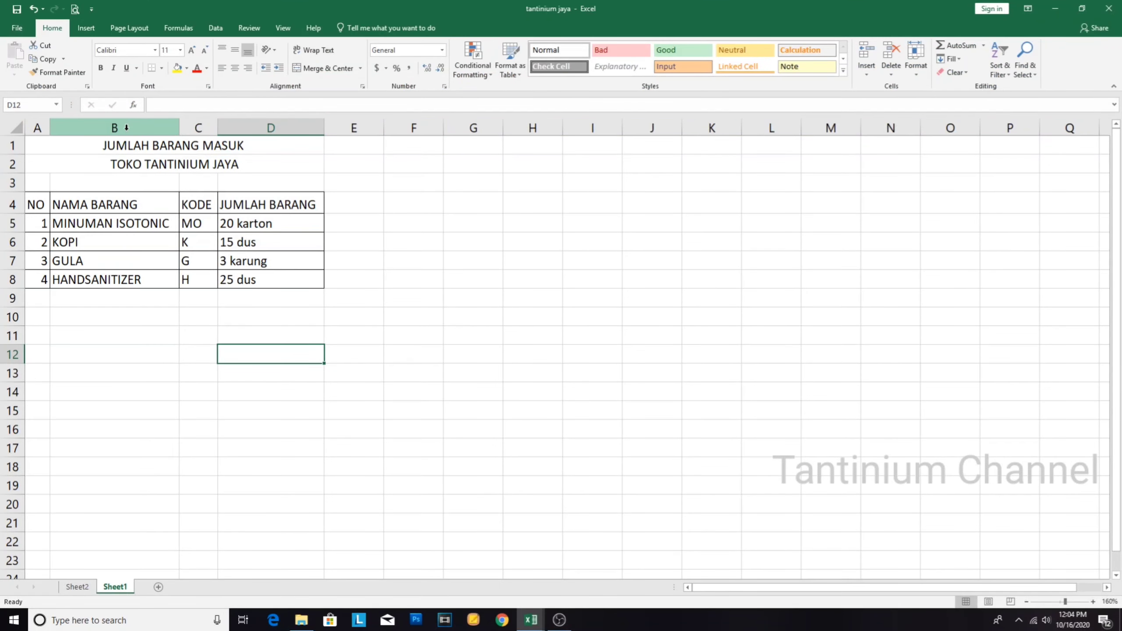
# Set the width of the NAMA BARANG column to 30.
pyautogui.click(125, 127)
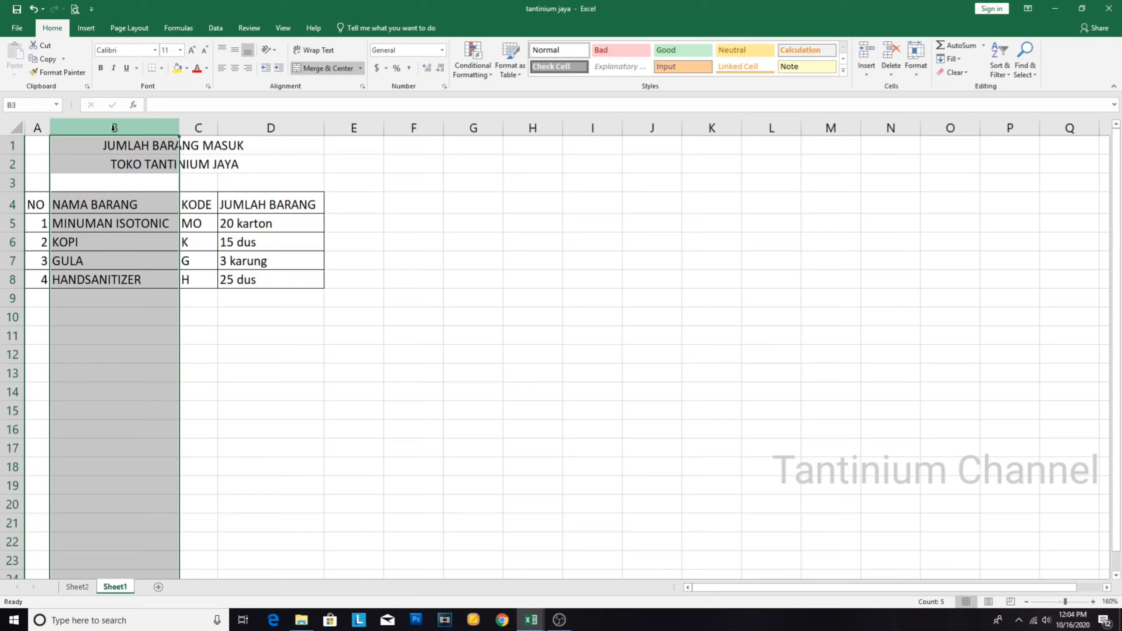
pyautogui.click(918, 70)
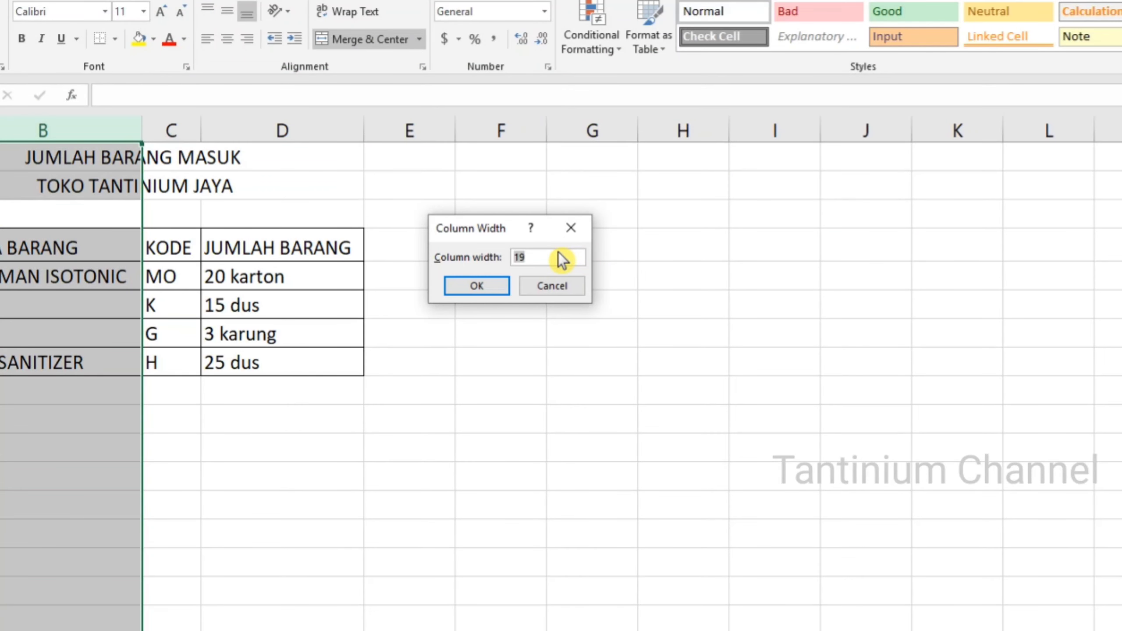
pyautogui.press('BackSpace')
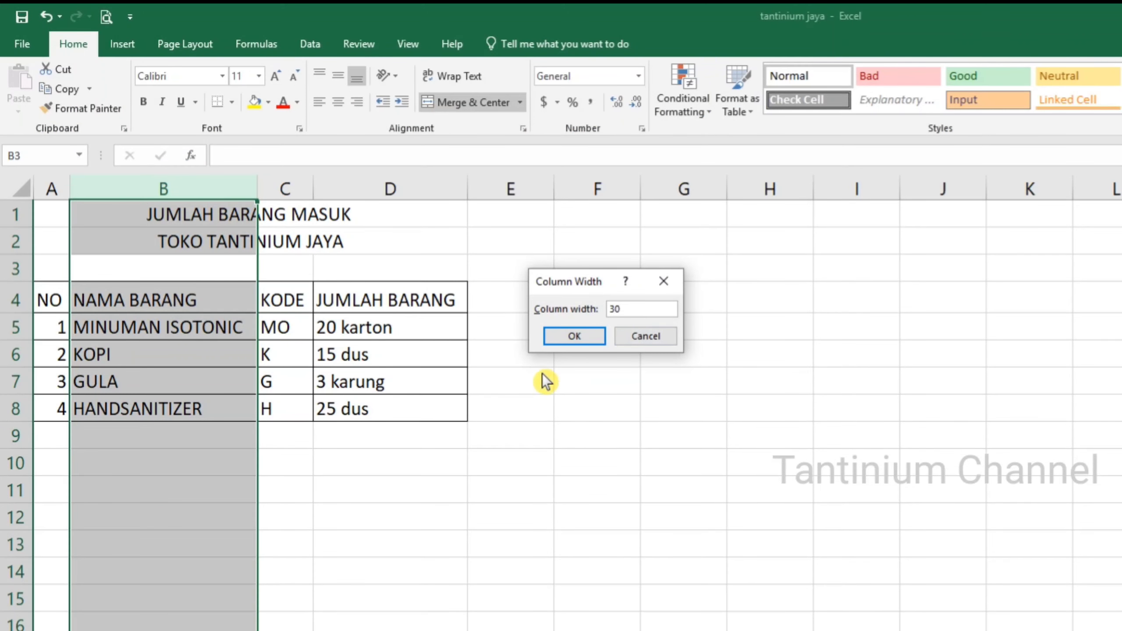
pyautogui.click(555, 334)
pyautogui.click(400, 455)
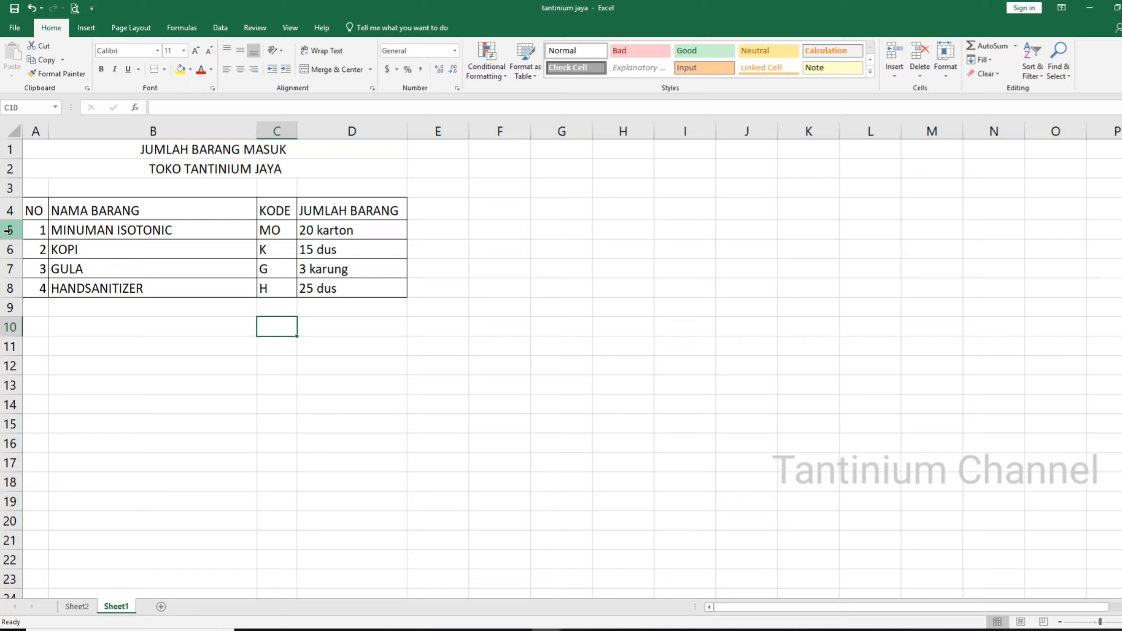
# Set the height of the MINUMAN ISOTONIC row to 25.
pyautogui.click(8, 230)
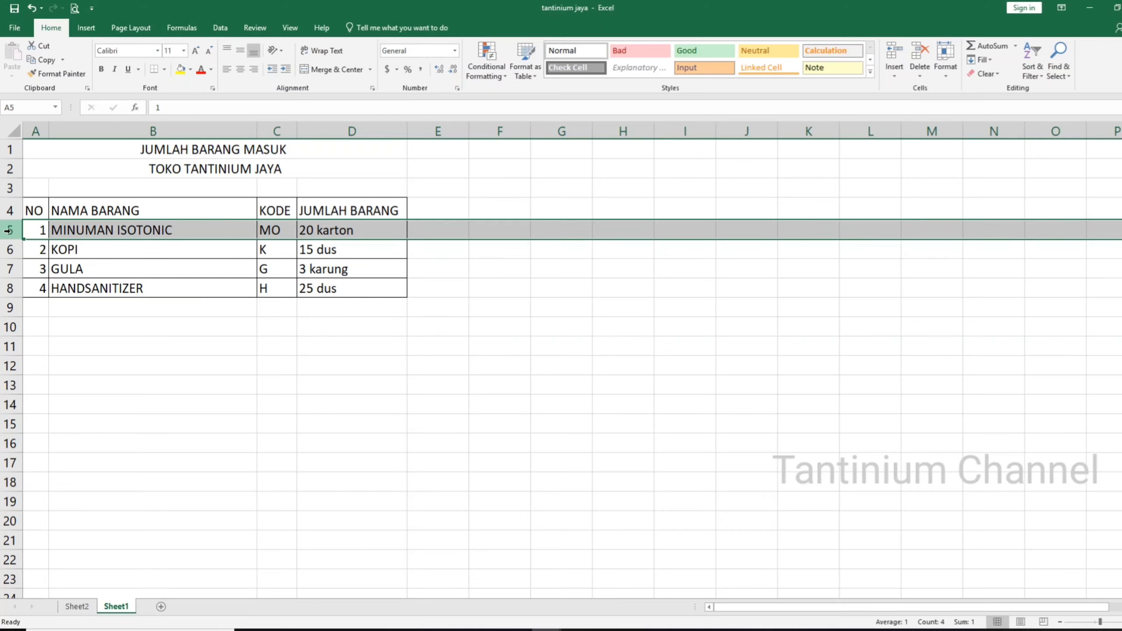
pyautogui.click(944, 73)
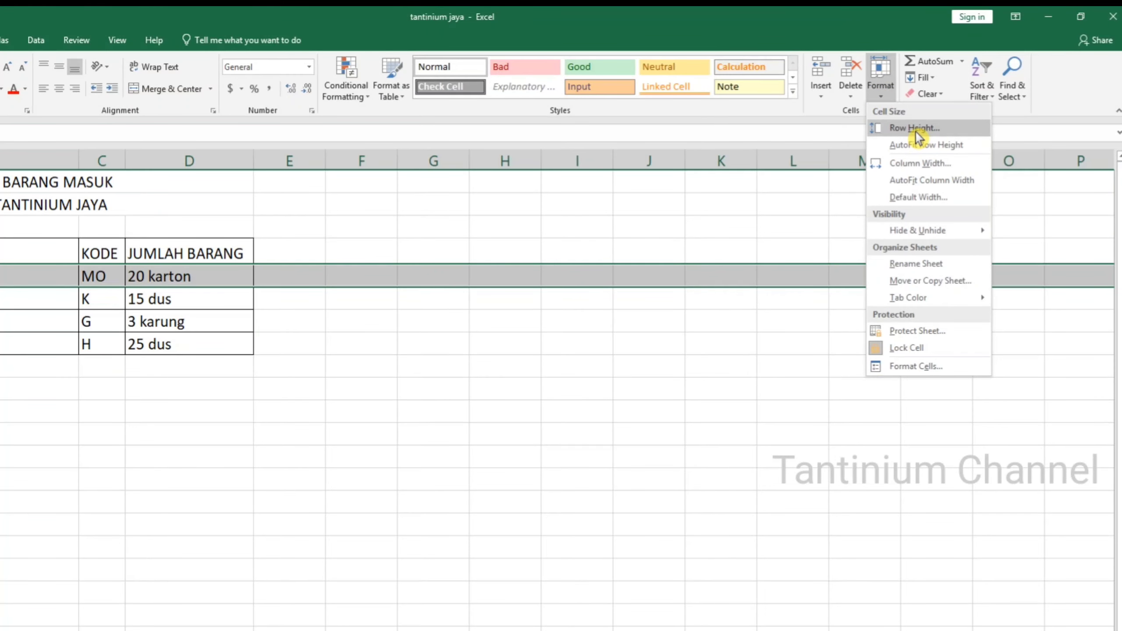
pyautogui.click(915, 129)
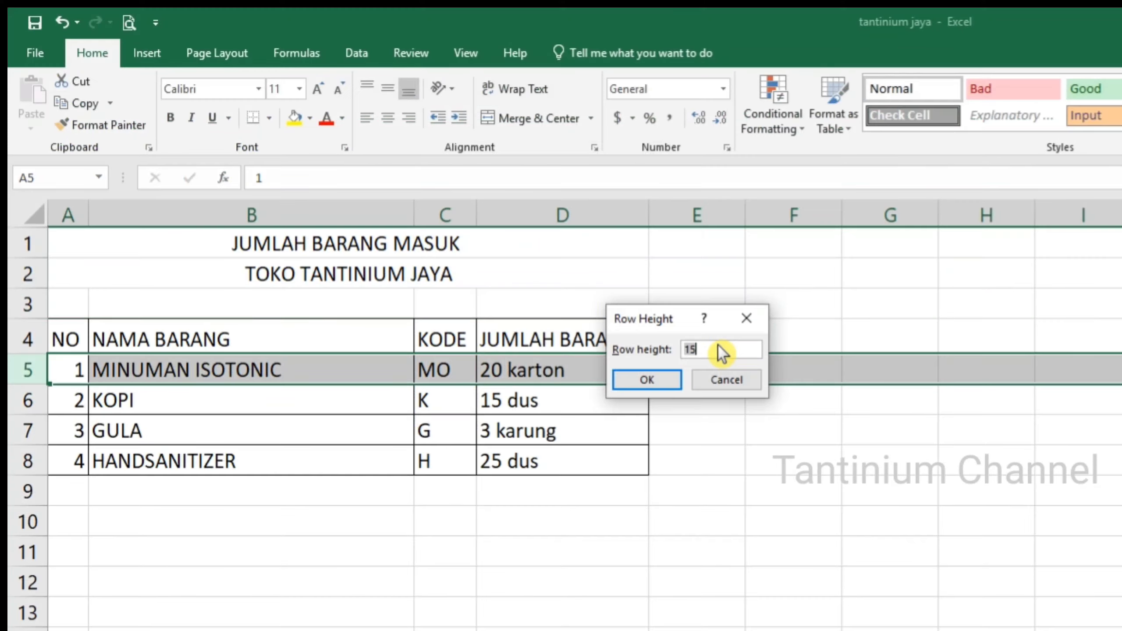
pyautogui.write('25')
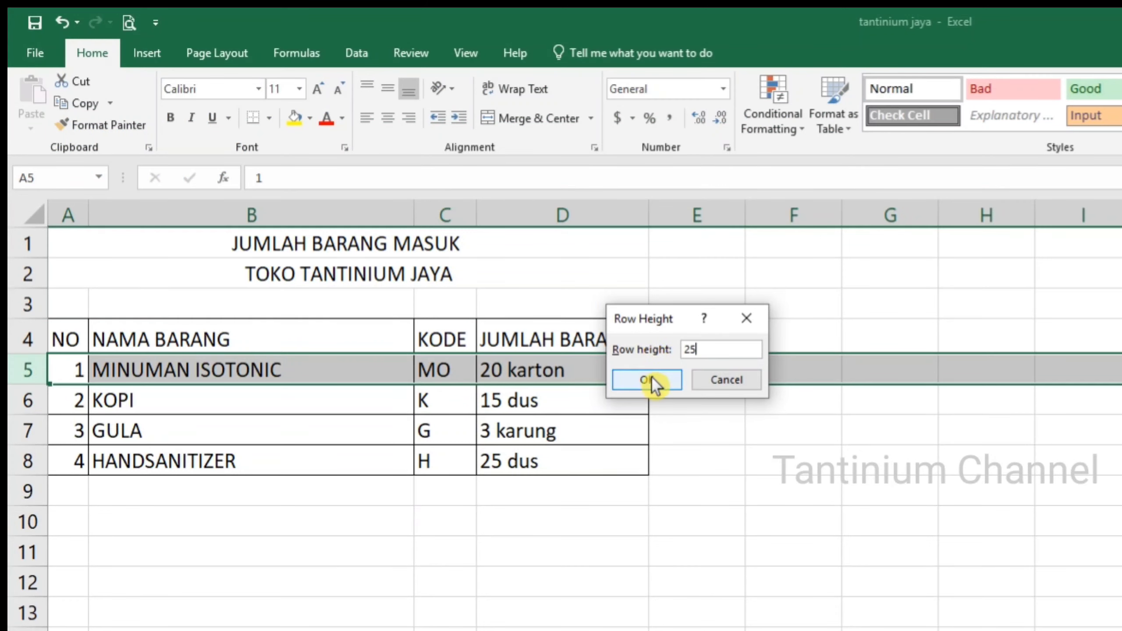
pyautogui.click(646, 380)
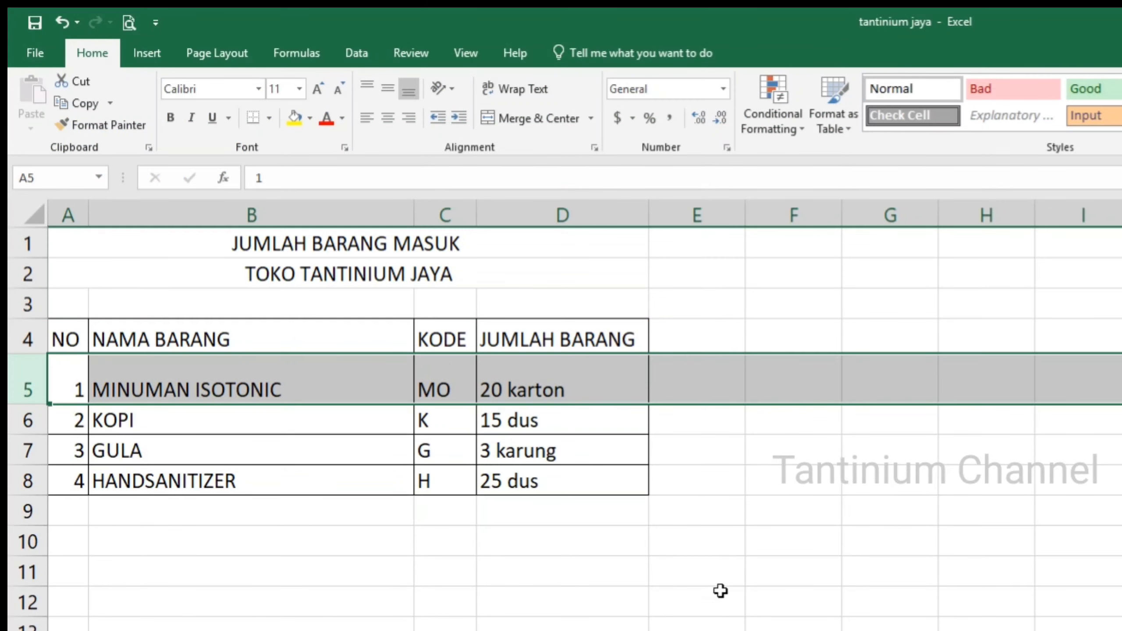
pyautogui.click(633, 597)
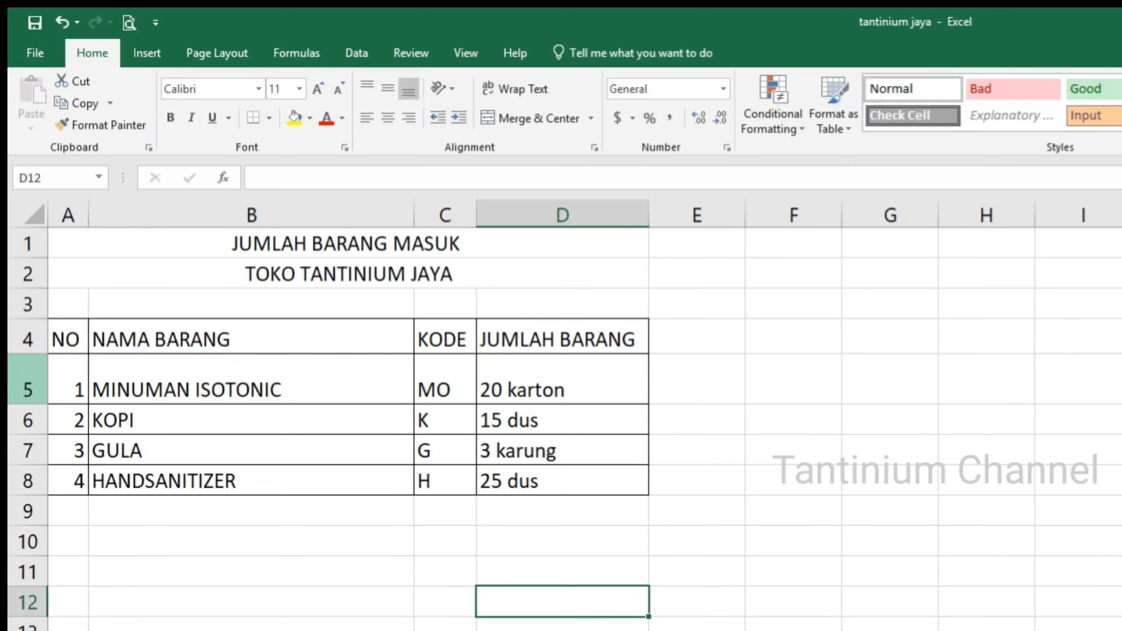